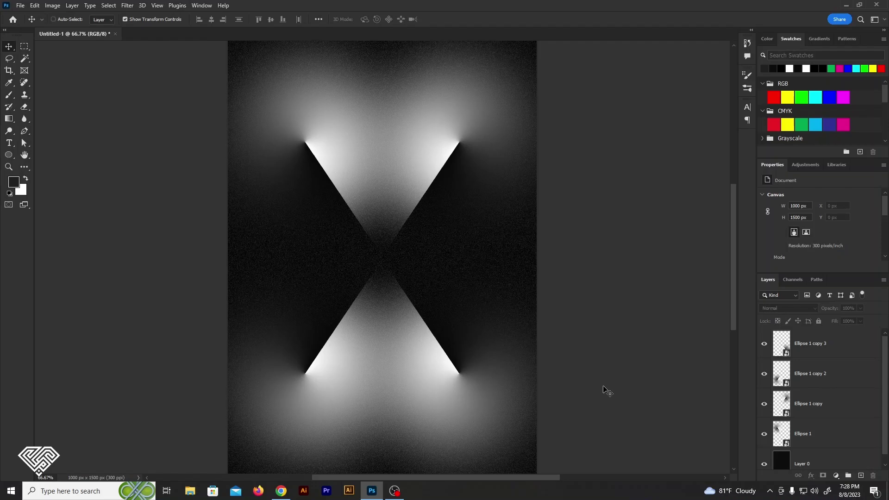
Step: Create a new 6 x 9 inch RGB document at 300 ppi and add a solid color fill layer in #151515
key(ctrl+n)
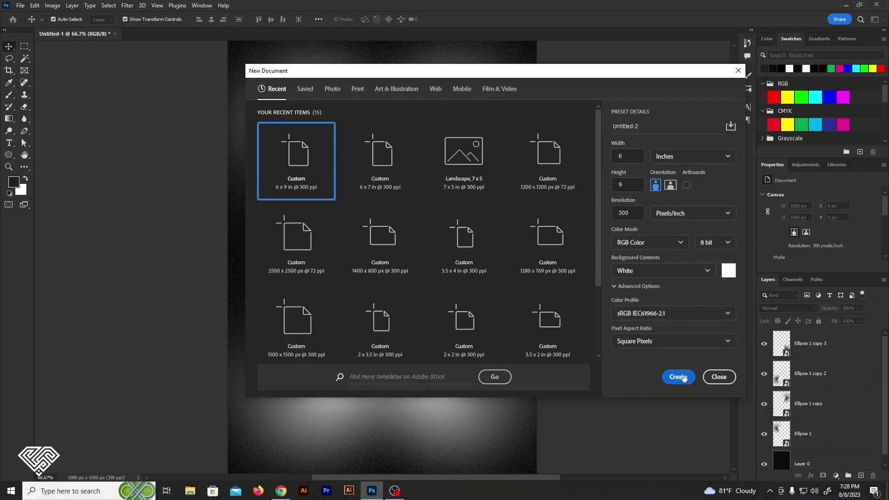
click(683, 378)
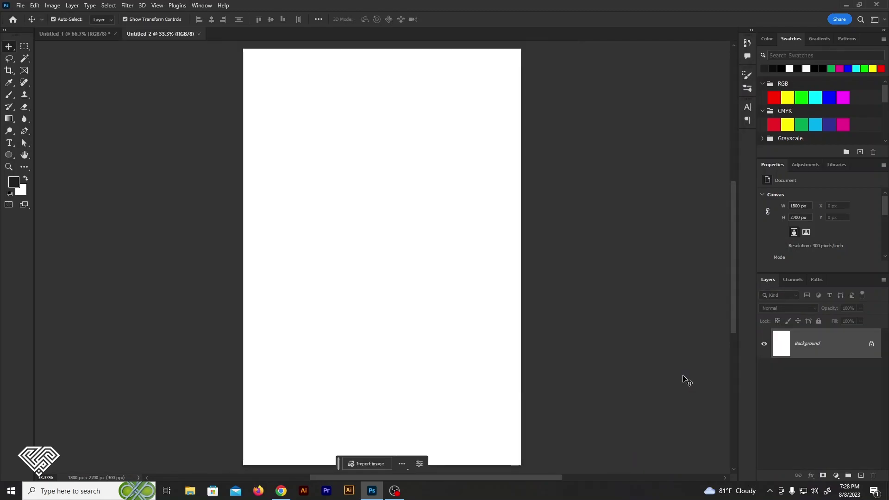
click(836, 474)
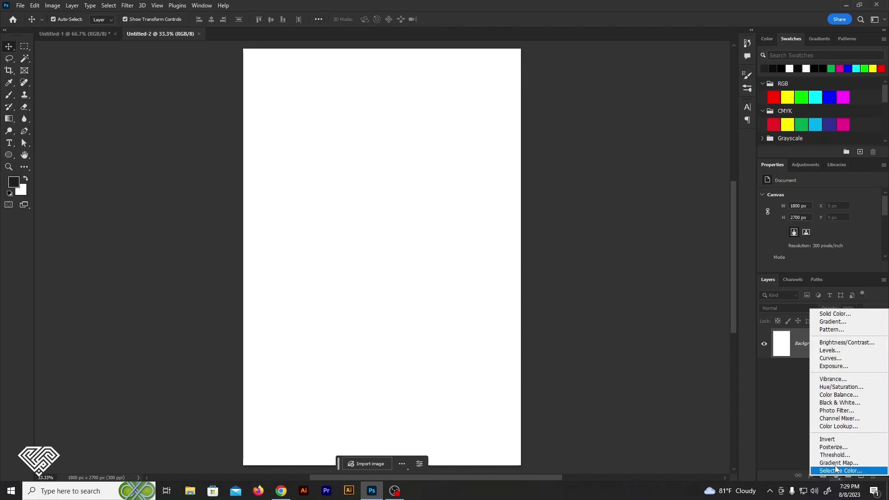
click(839, 319)
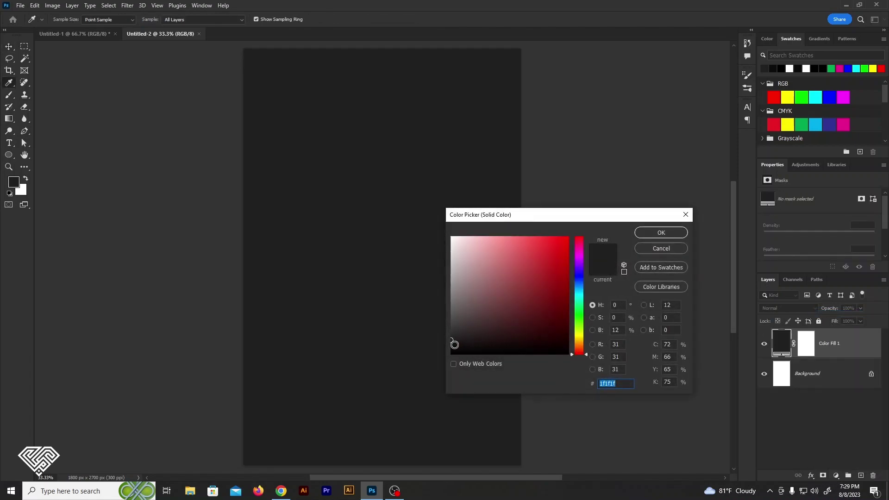
drag(455, 345, 452, 346)
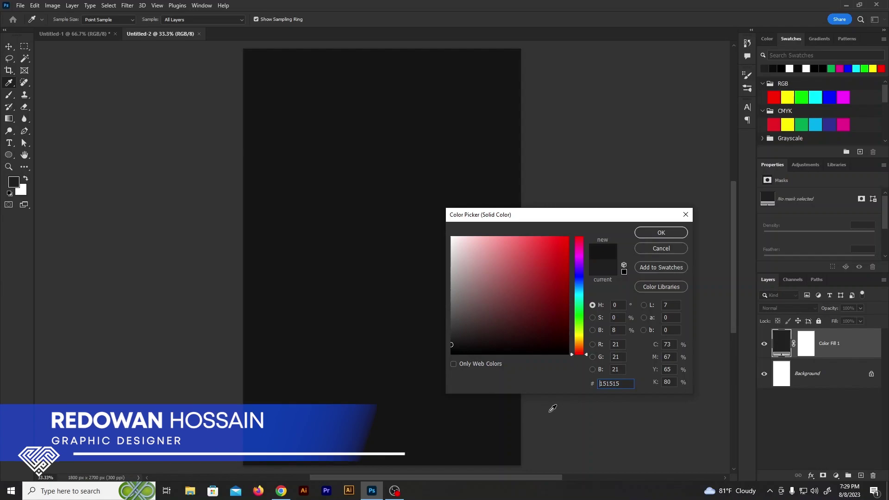
click(673, 234)
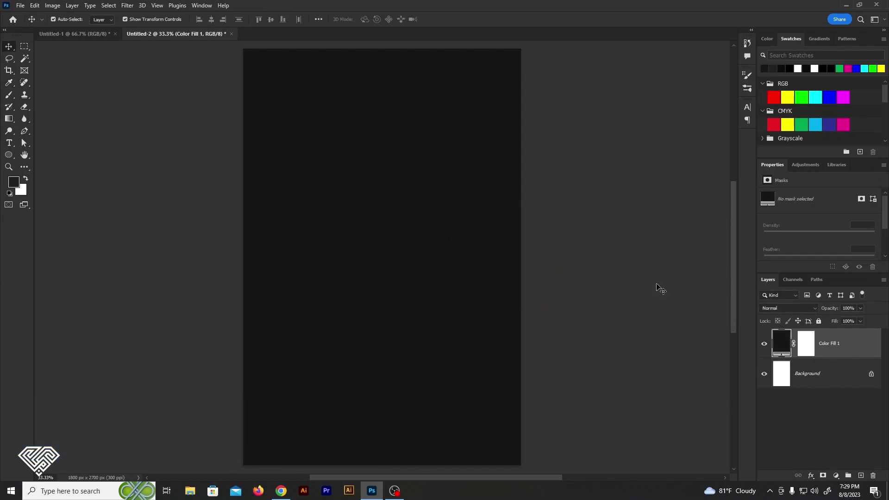
Step: Apply a 15% uniform, monochromatic Add Noise filter to the color fill as a smart object and lock the layer
click(131, 6)
mouse_move(168, 151)
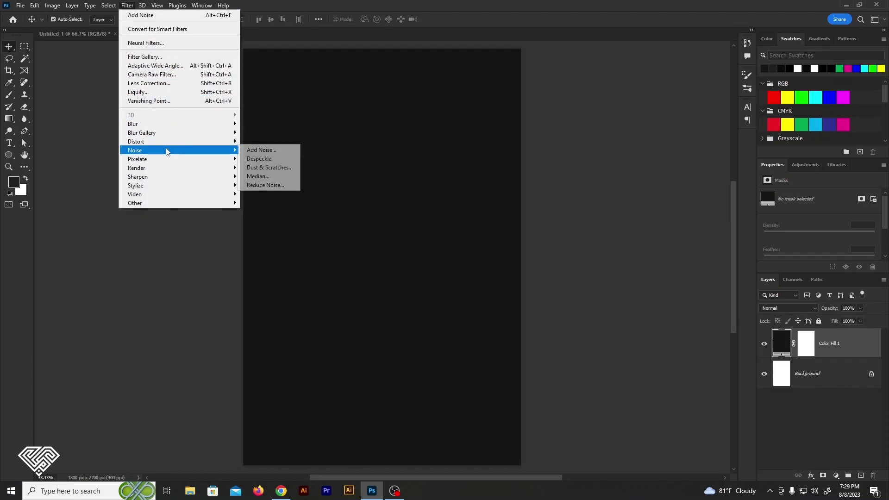
click(248, 149)
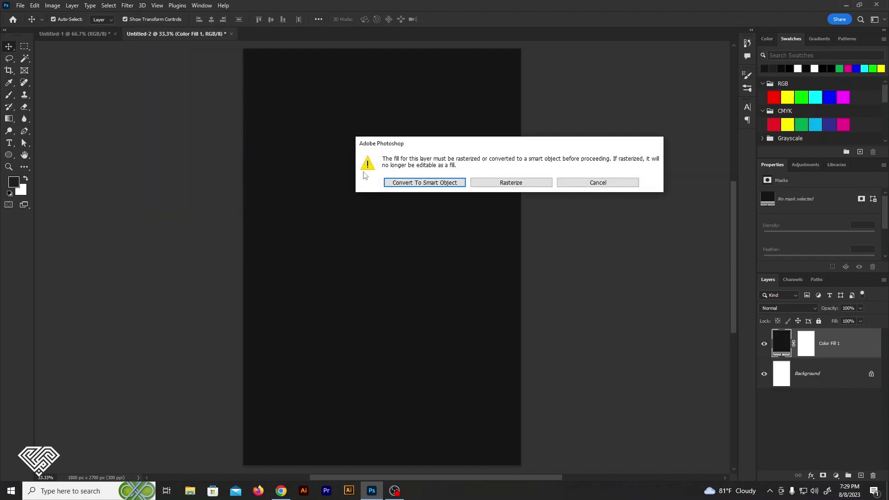
click(448, 183)
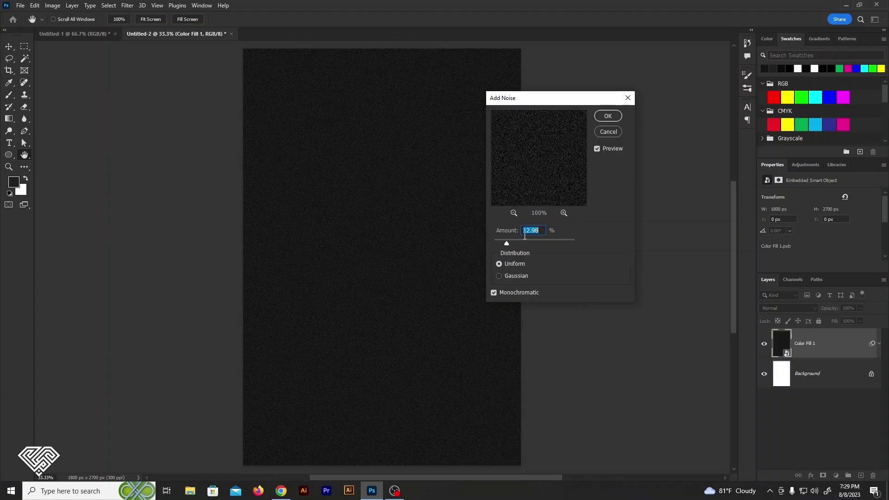
text(15)
click(607, 116)
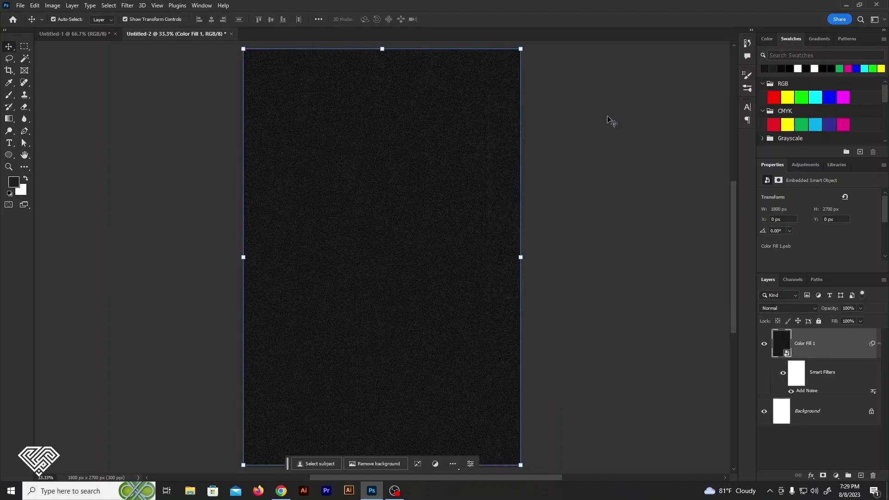
click(819, 322)
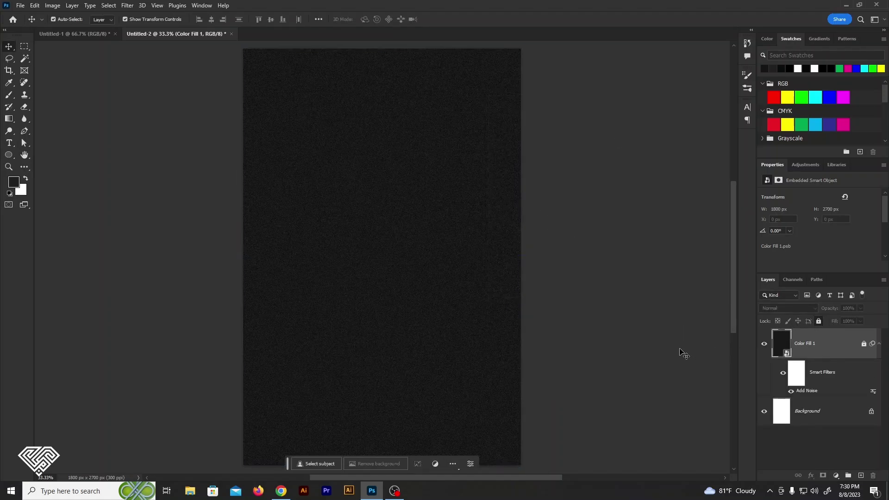
Step: Add a guide layout with 4 columns and 4 rows to the canvas
click(159, 5)
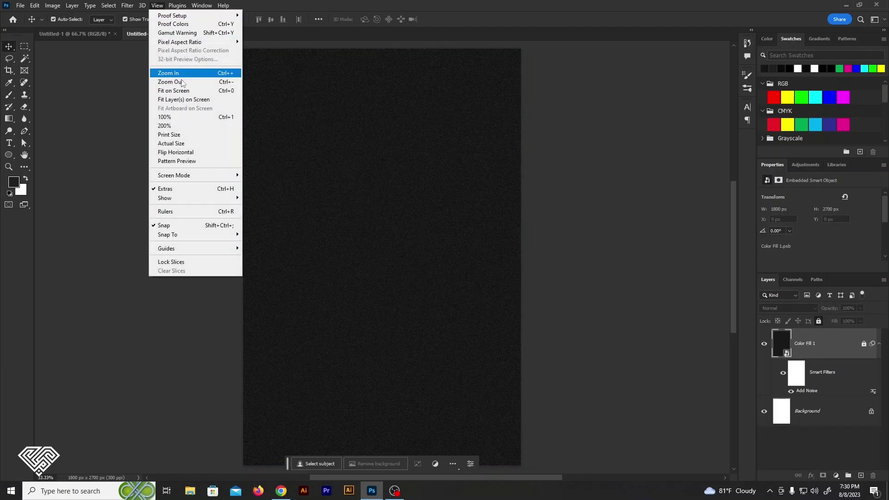
mouse_move(208, 251)
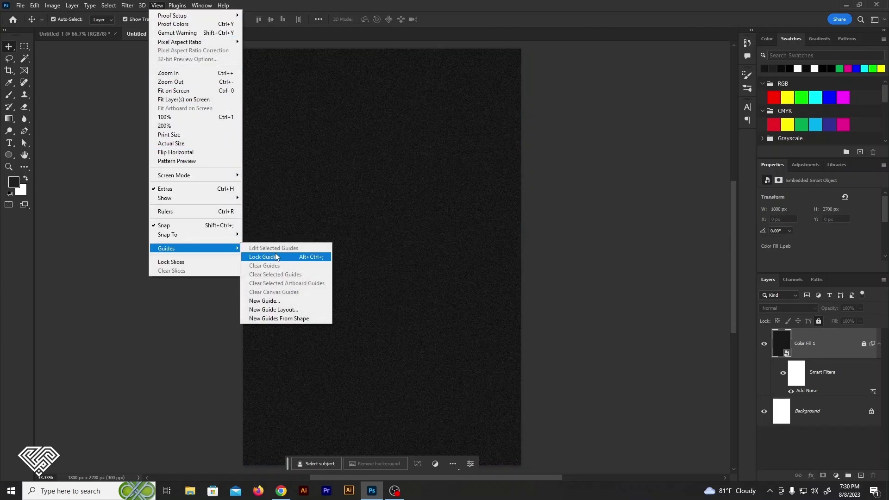
click(278, 311)
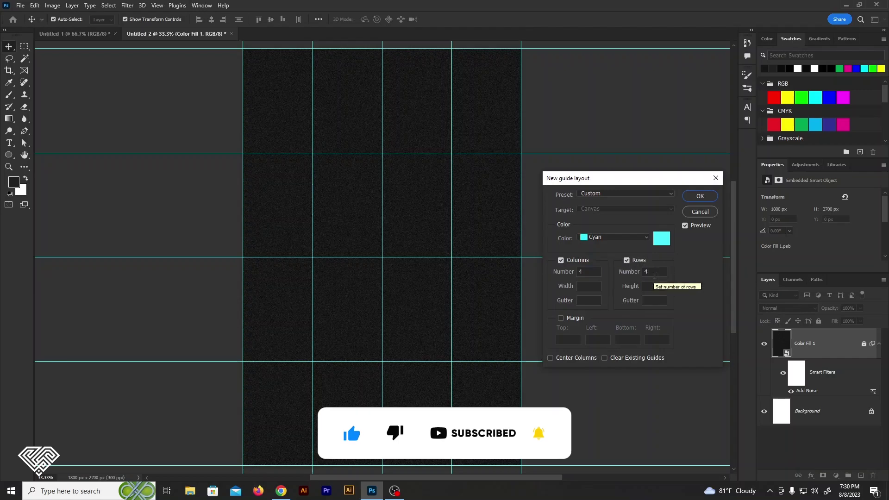
click(694, 196)
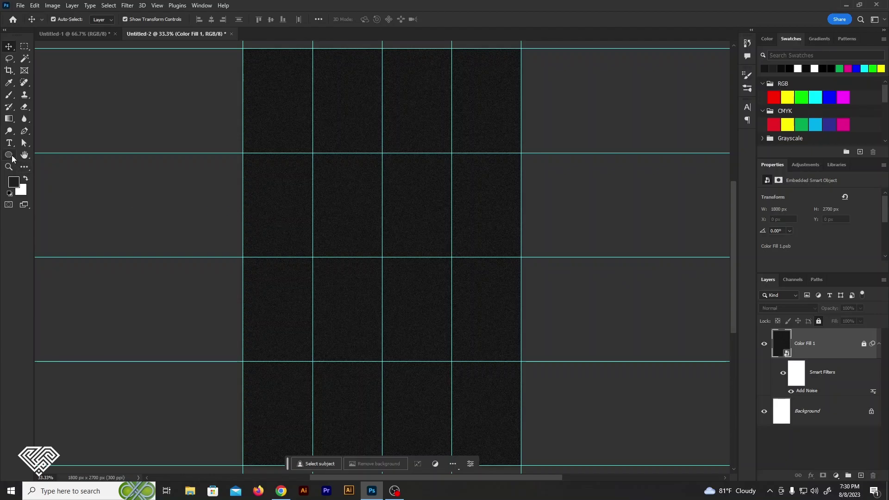
Step: Draw a white-filled circle without stroke, about 1624 px wide, centered on the upper-left inner guide intersection
click(9, 156)
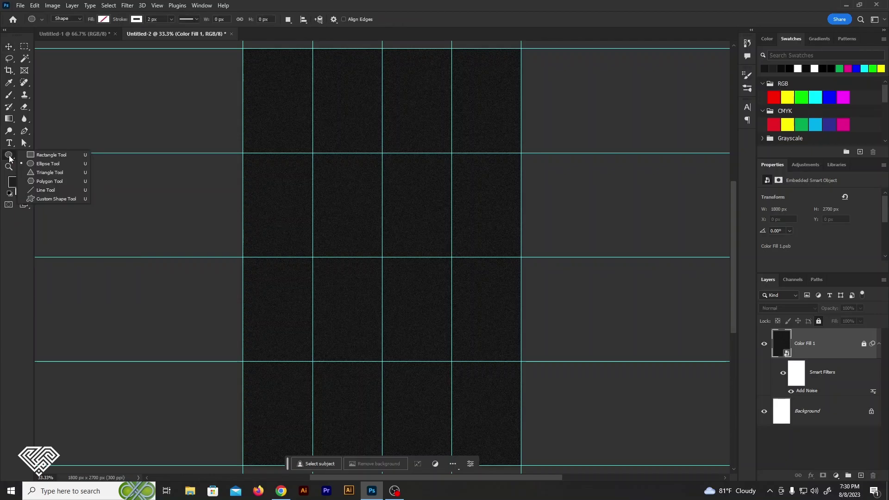
click(43, 165)
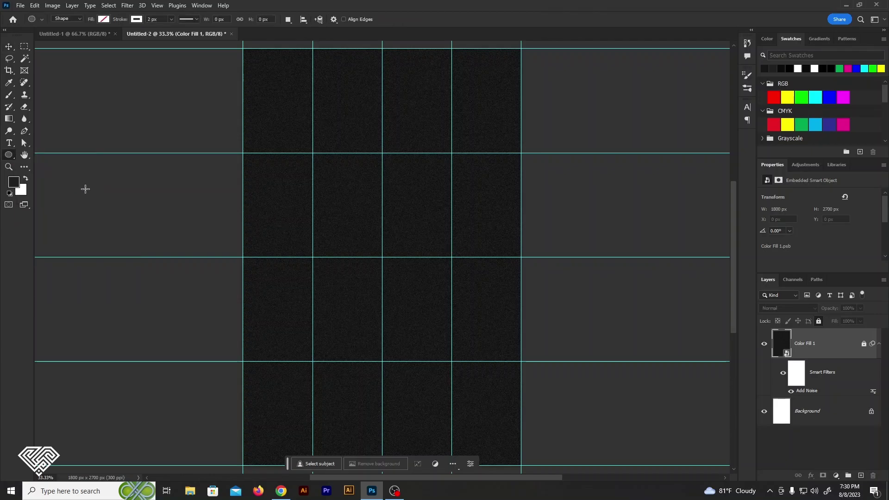
click(137, 19)
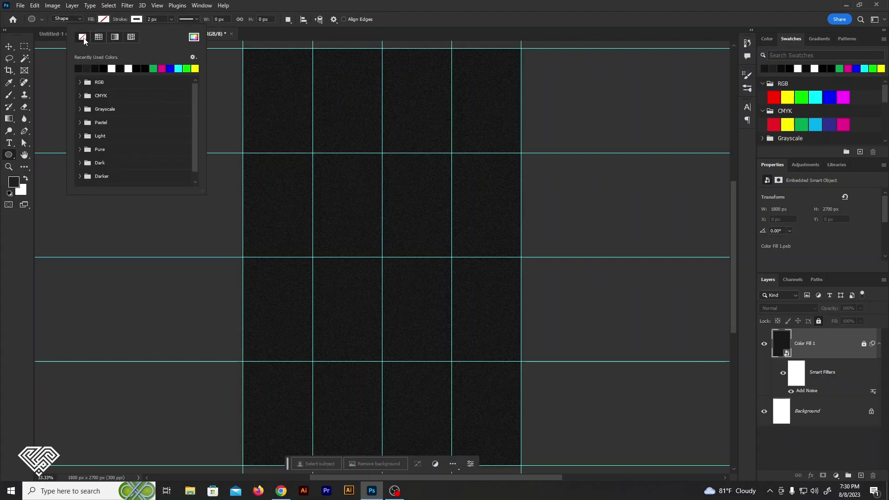
click(106, 20)
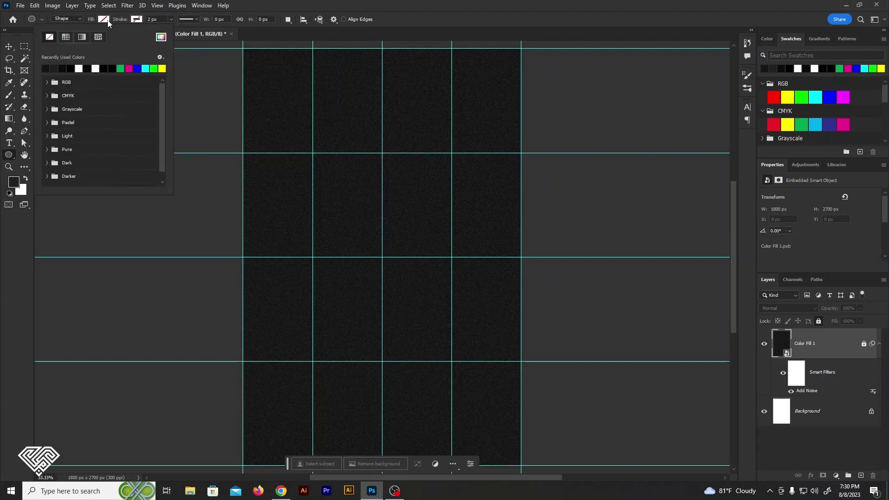
click(79, 68)
key(Return)
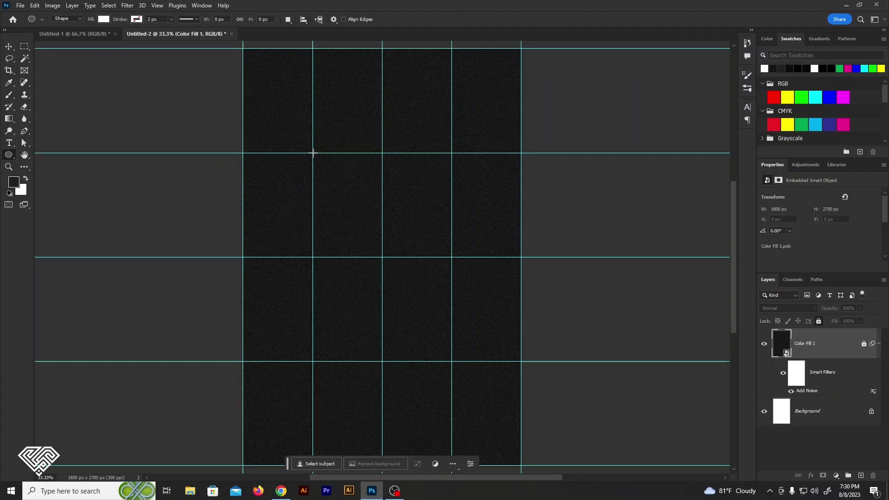
drag(313, 153, 438, 318)
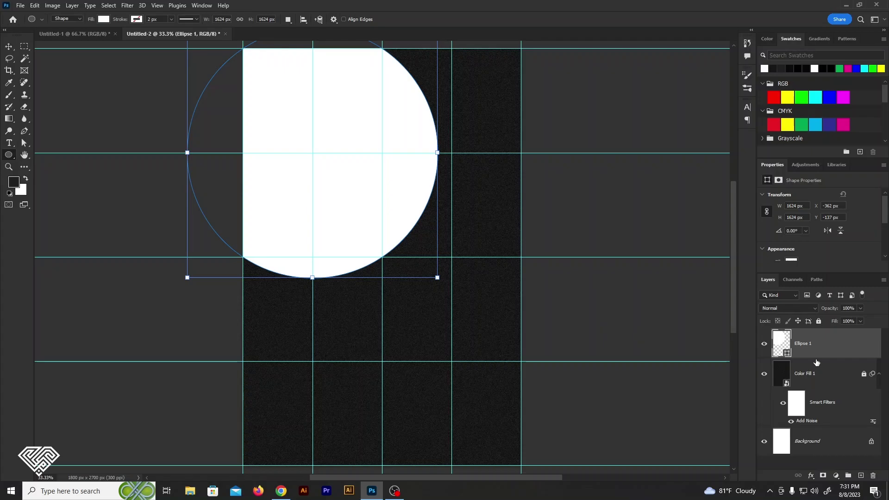
Step: Set the circle layer's fill to 0% and add a Gradient Overlay effect to it
click(860, 321)
drag(853, 331, 813, 335)
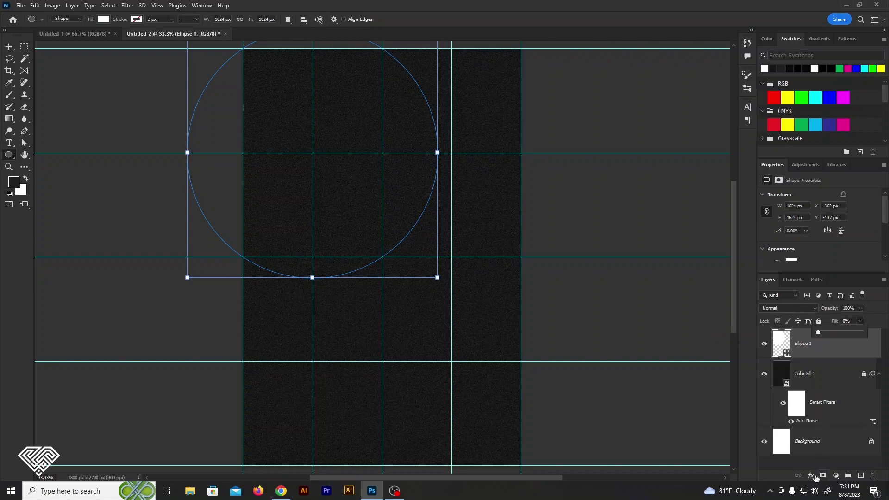
click(814, 476)
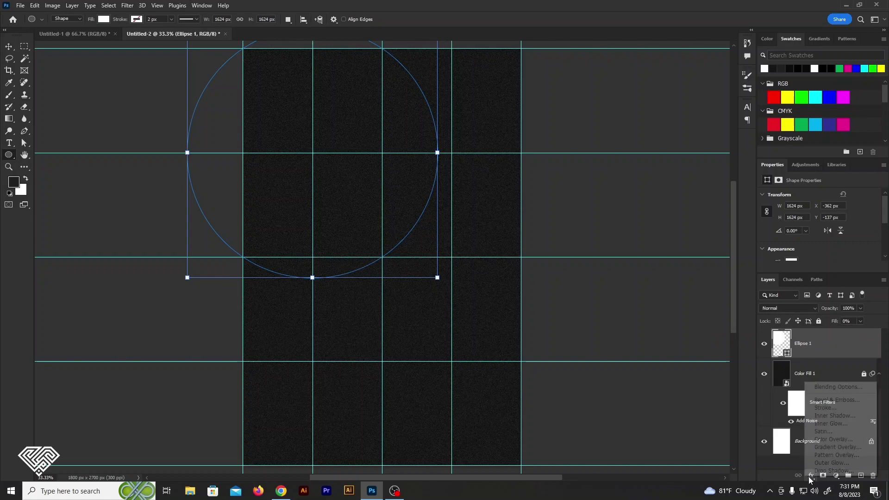
click(825, 447)
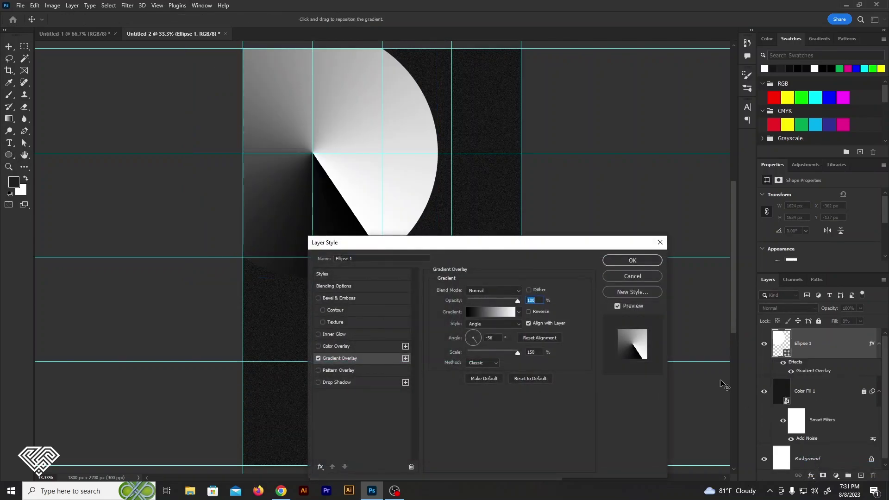
drag(484, 249, 657, 128)
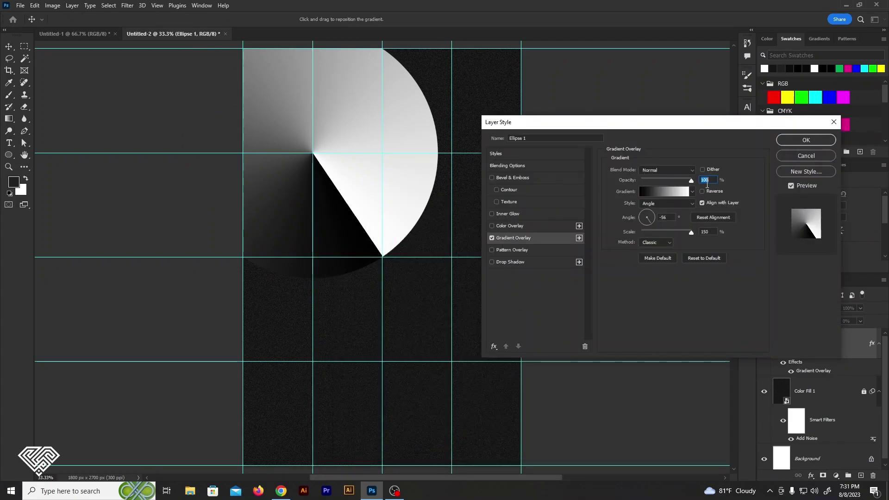
Step: Set the overlay's gradient to run from a black first stop to a white last stop
click(692, 192)
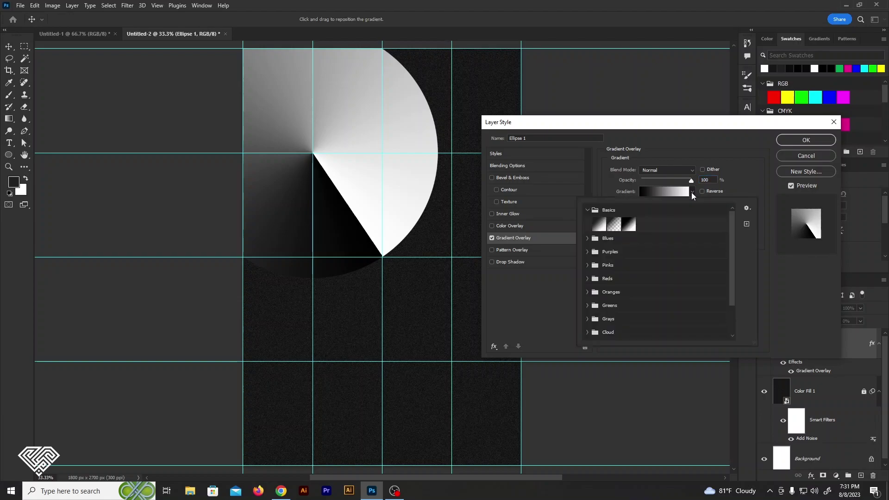
click(629, 225)
click(663, 190)
click(626, 251)
click(660, 291)
click(669, 234)
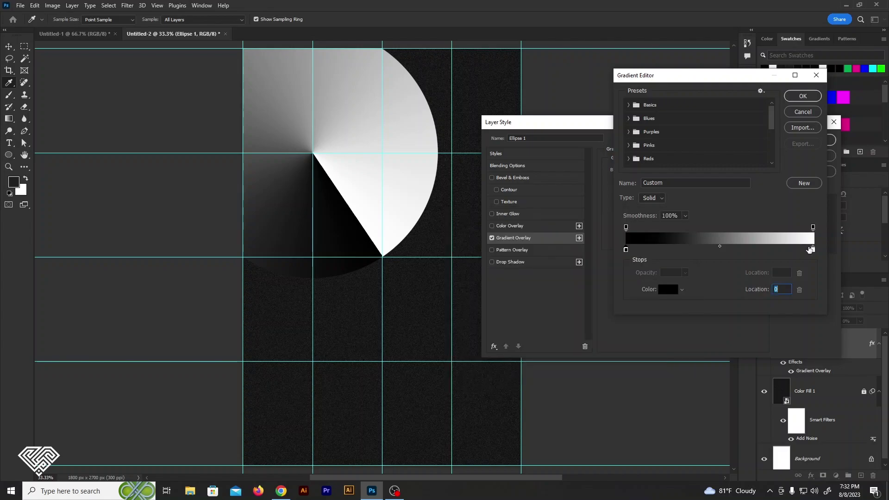
click(812, 250)
click(804, 97)
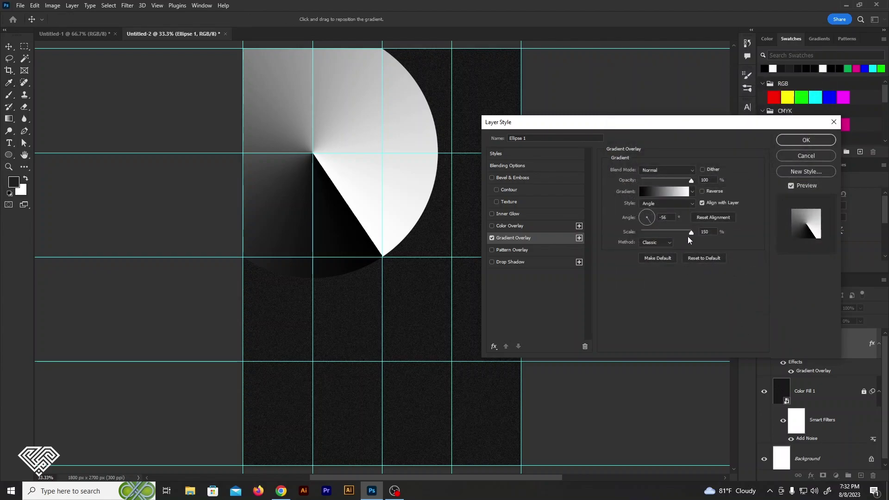
Step: Try several different angles for the circle's gradient overlay
click(647, 222)
mouse_move(647, 223)
mouse_down()
mouse_move(641, 217)
mouse_move(653, 216)
mouse_up()
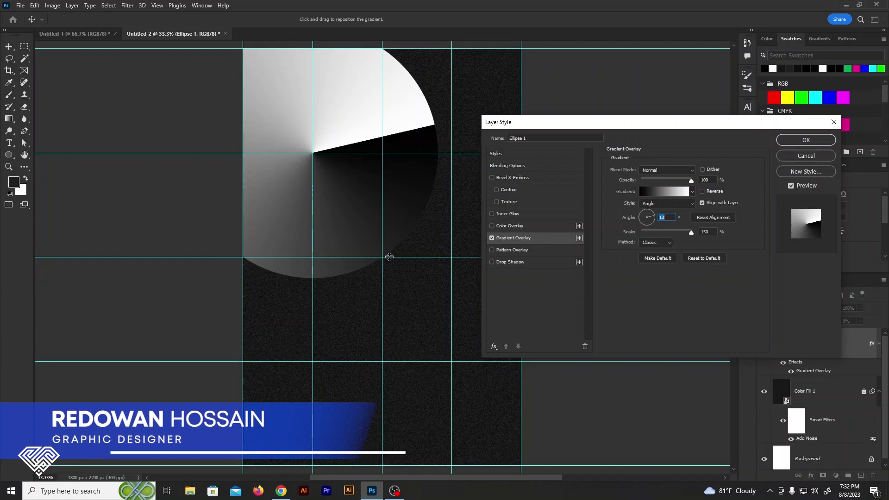
click(651, 222)
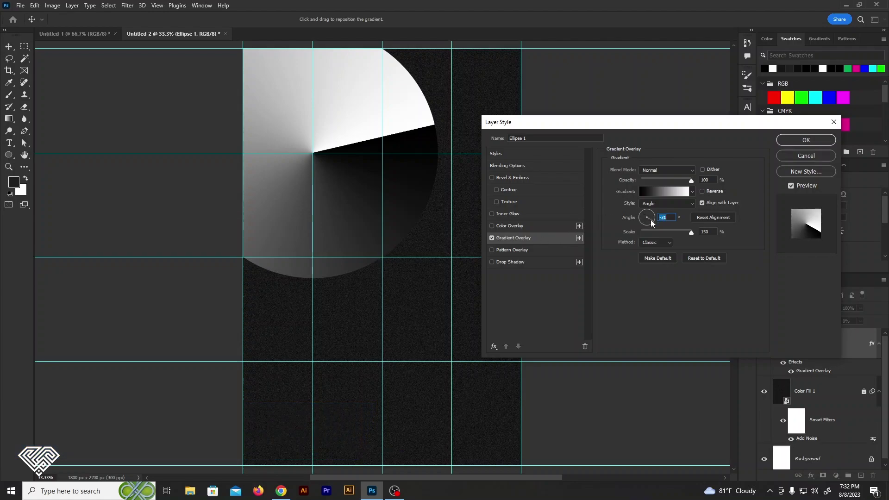
drag(651, 222, 648, 225)
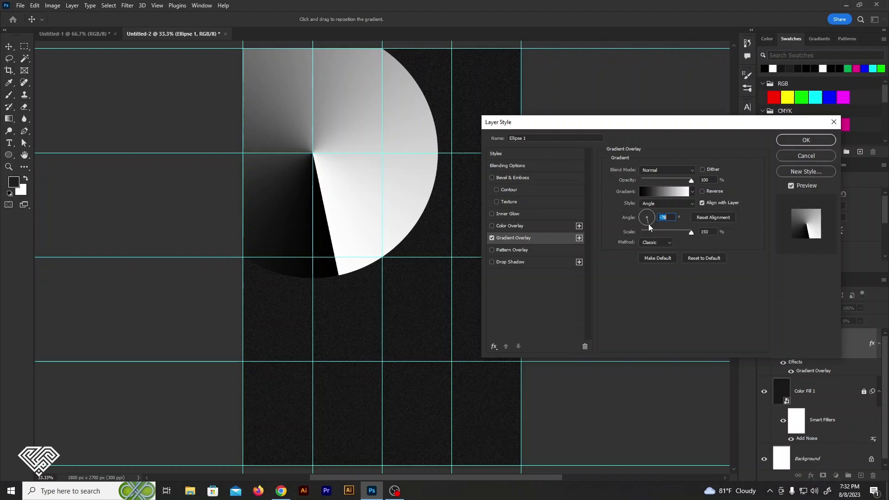
click(653, 222)
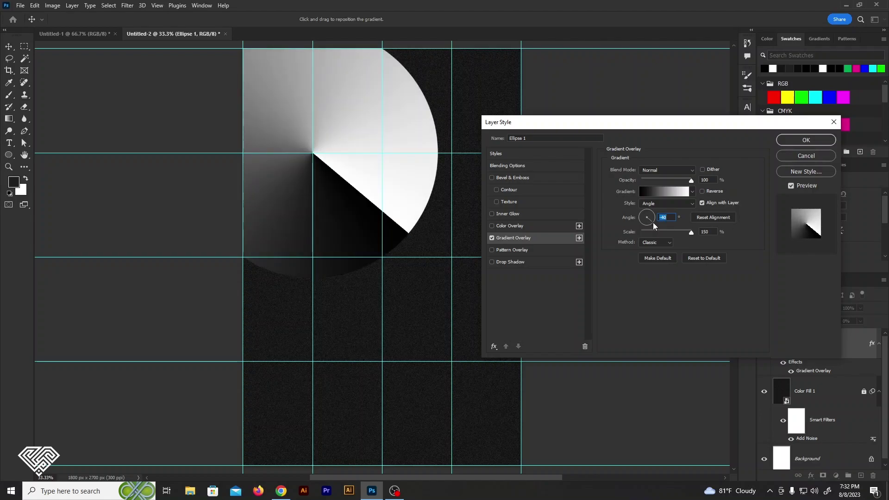
Step: Set the gradient overlay's angle to -56° so its edge meets the central-column guide intersection, and apply the layer style
click(670, 216)
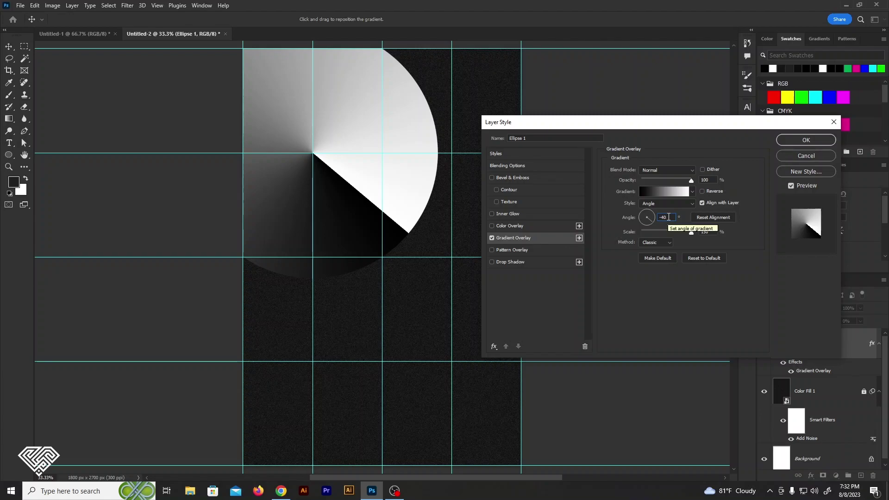
key(Down)
key(Down)
key(Down)
key(Down)
key(Down)
key(Down)
key(Down)
key(Down)
key(Down)
key(Down)
key(Down)
key(Down)
key(Down)
key(Down)
key(Down)
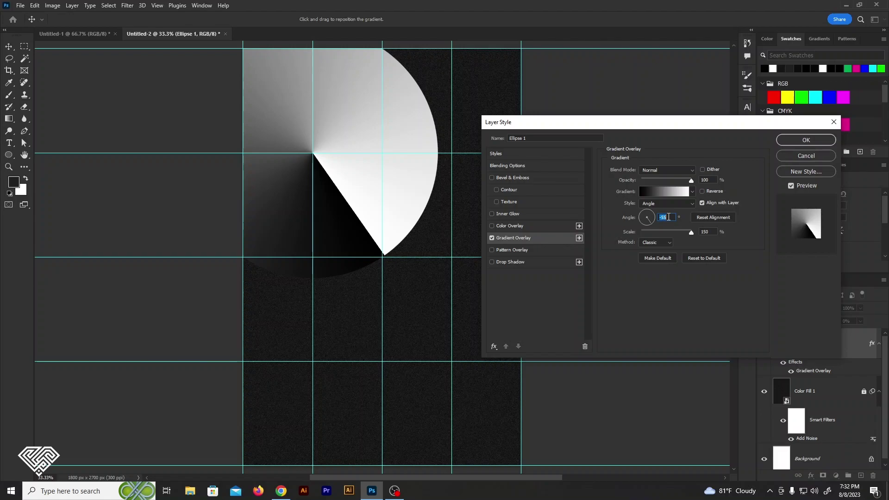
key(Down)
click(787, 141)
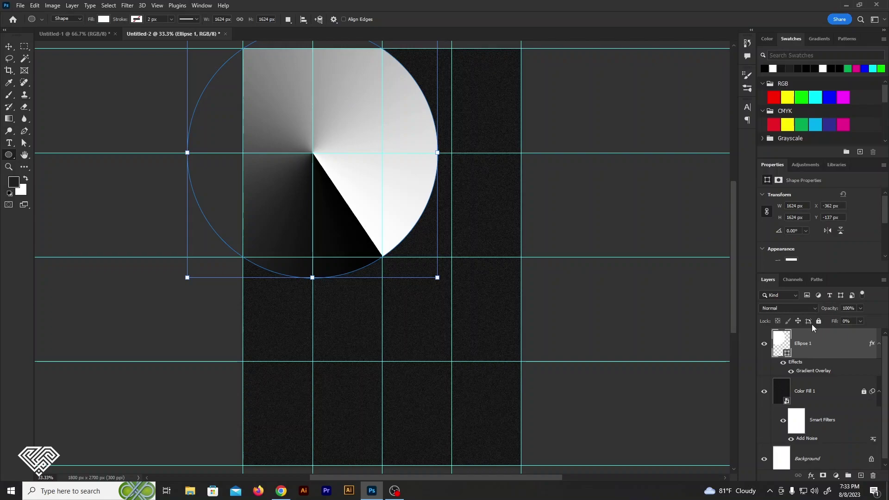
Step: Add a layer mask to the circle layer and load the Foreground to Transparent preset for the Gradient tool
click(822, 475)
click(823, 476)
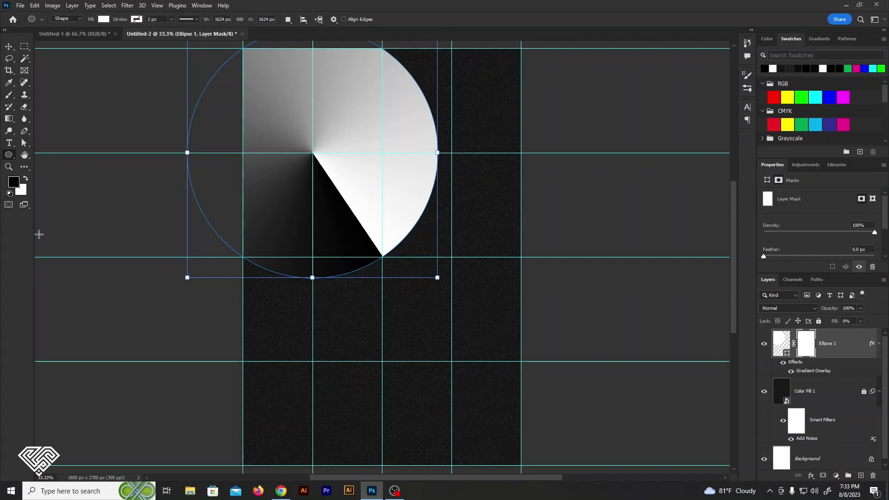
click(10, 119)
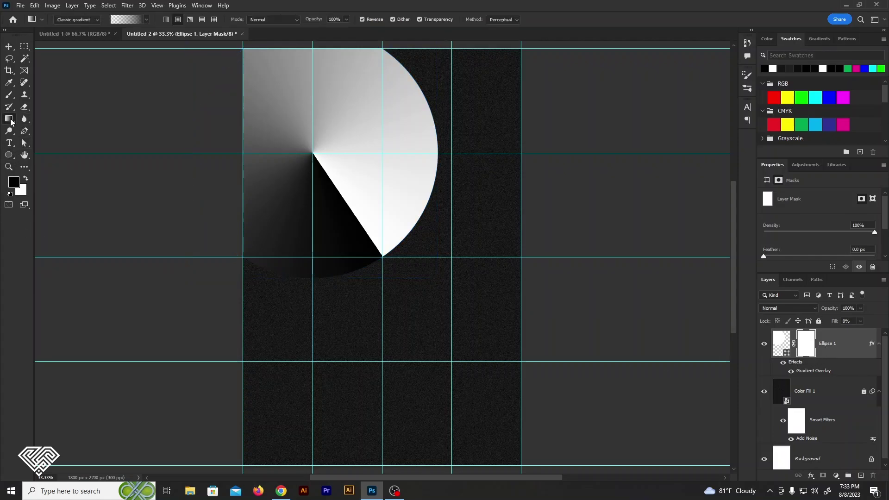
click(129, 18)
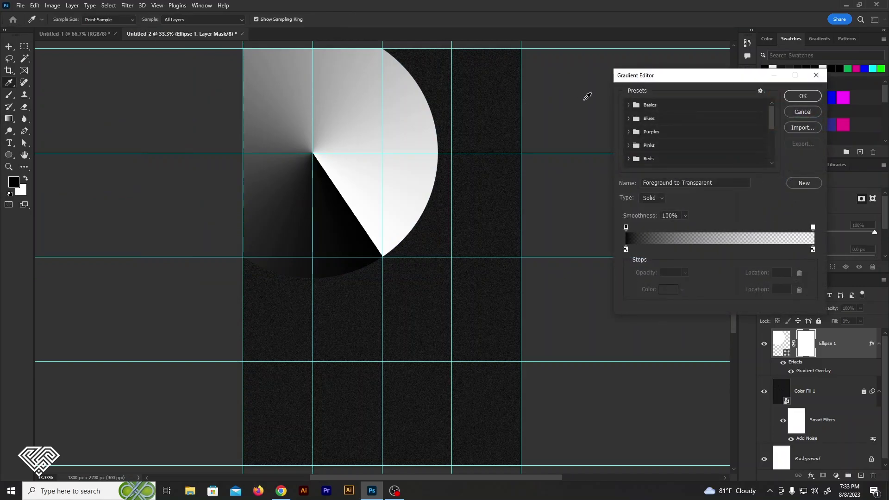
click(631, 104)
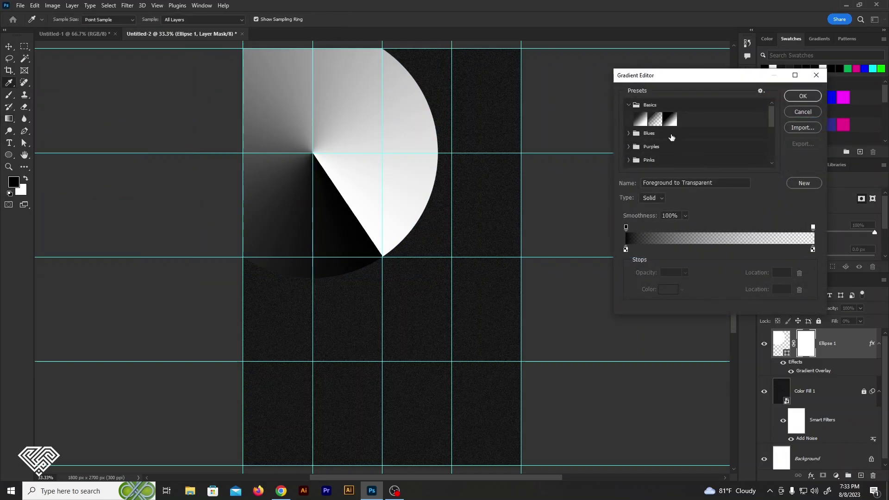
click(655, 119)
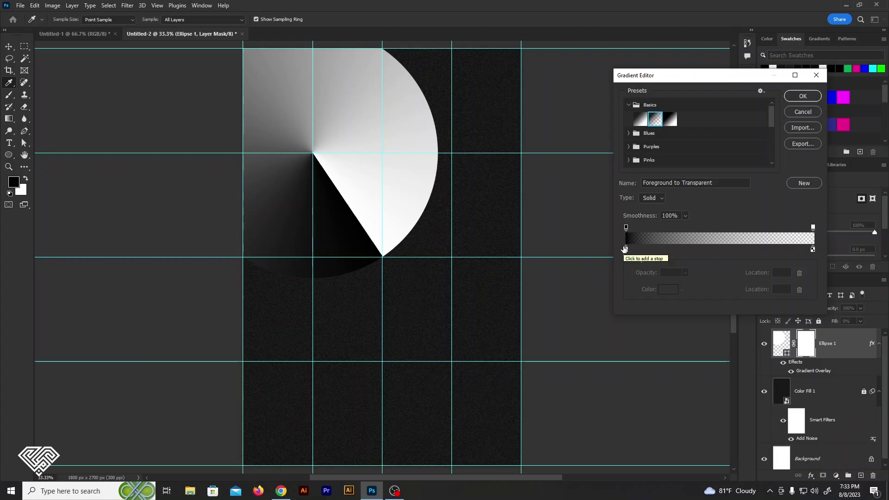
click(801, 95)
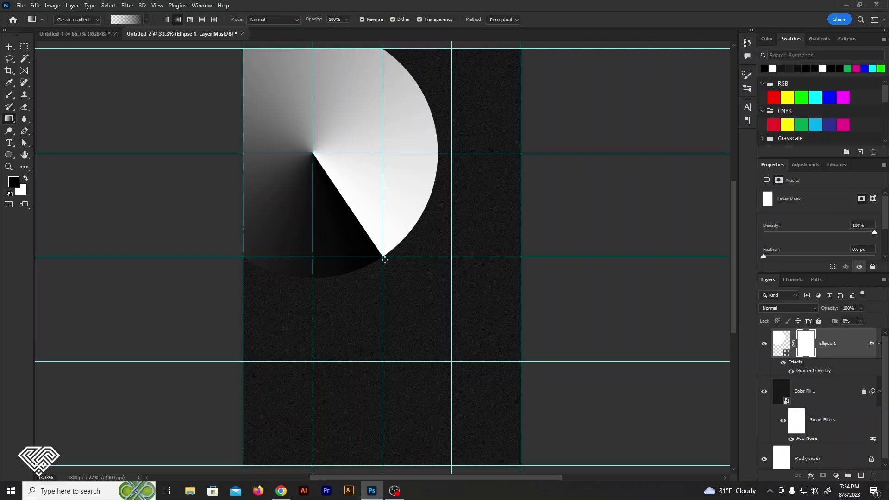
Step: Fade the circle's mask with two radial gradients from its centre to the poster's central guide intersection, and convert the layer to a smart object
drag(313, 153, 383, 258)
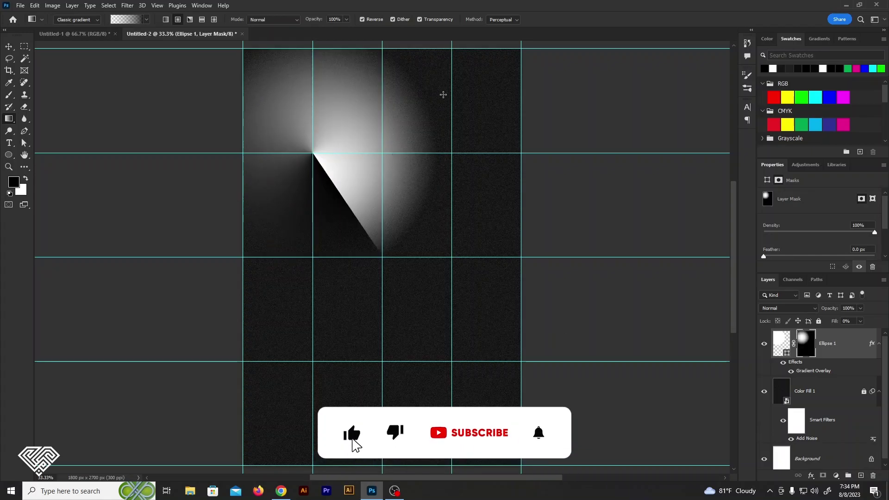
drag(313, 153, 382, 256)
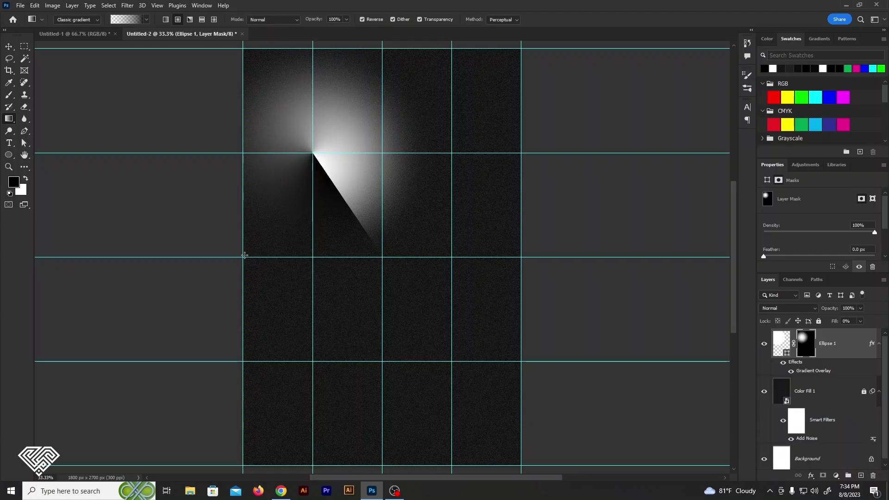
right_click(835, 351)
click(811, 250)
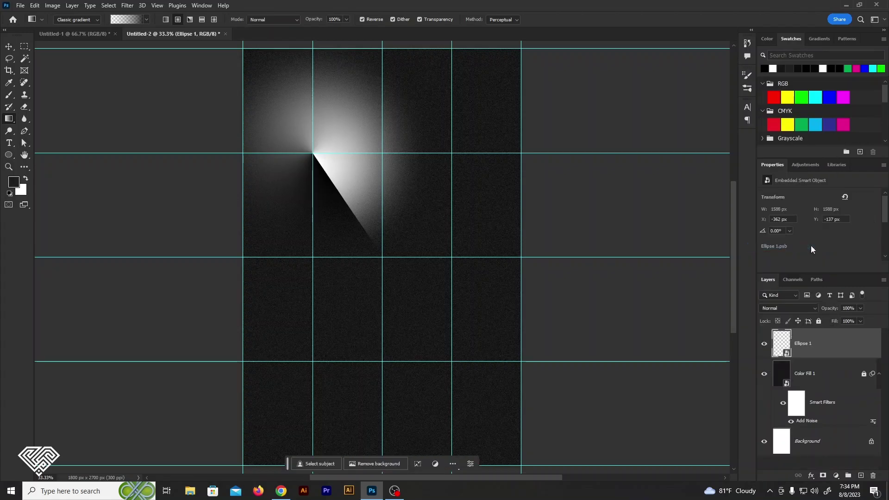
Step: Duplicate the faded circle and place the copy, flipped horizontally, at X 1350 px, centred on the upper-right guide intersection
click(9, 46)
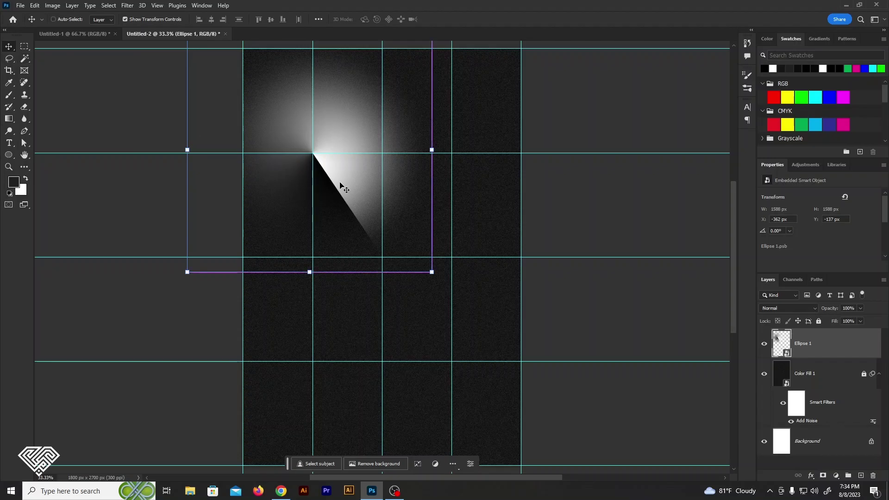
key(ctrl+j)
key(ctrl+t)
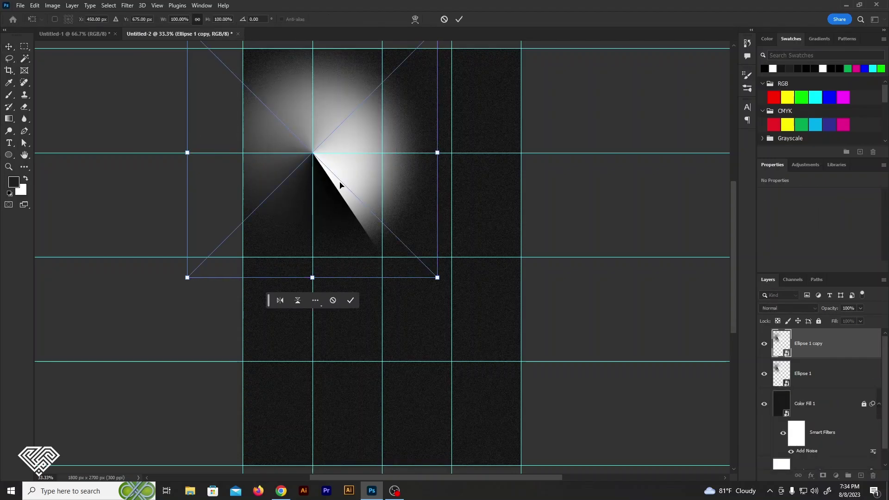
right_click(350, 172)
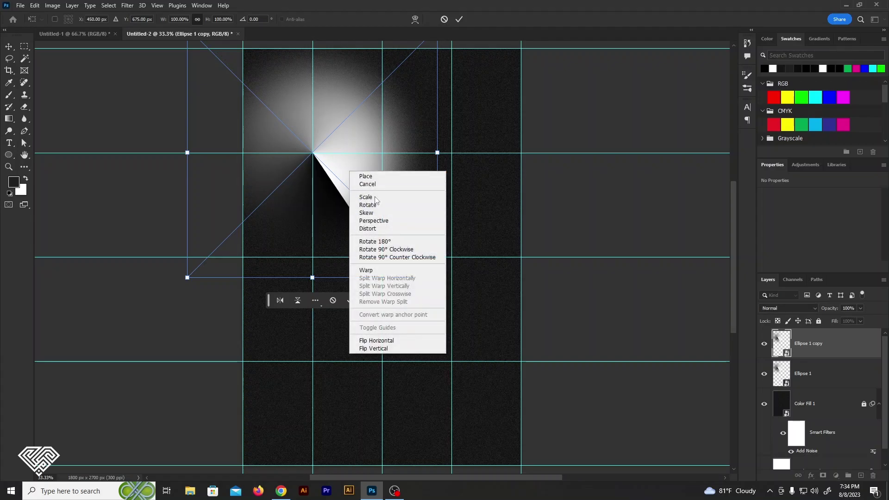
click(389, 344)
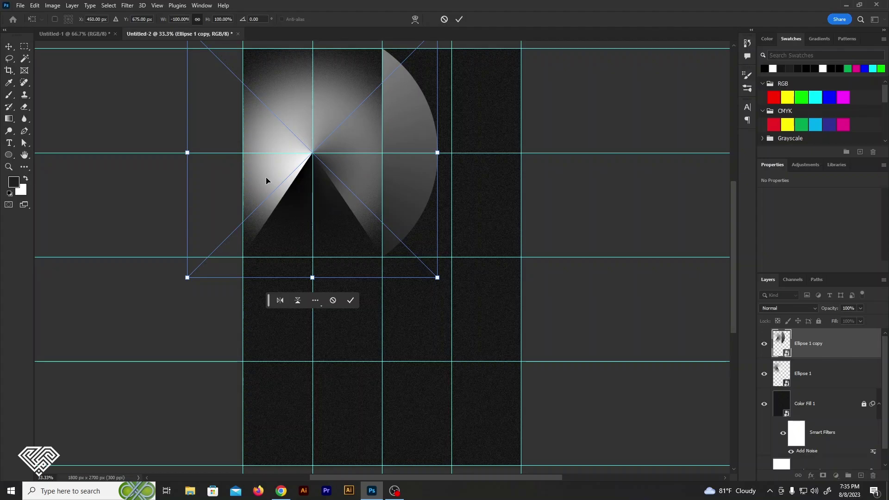
drag(266, 177, 403, 186)
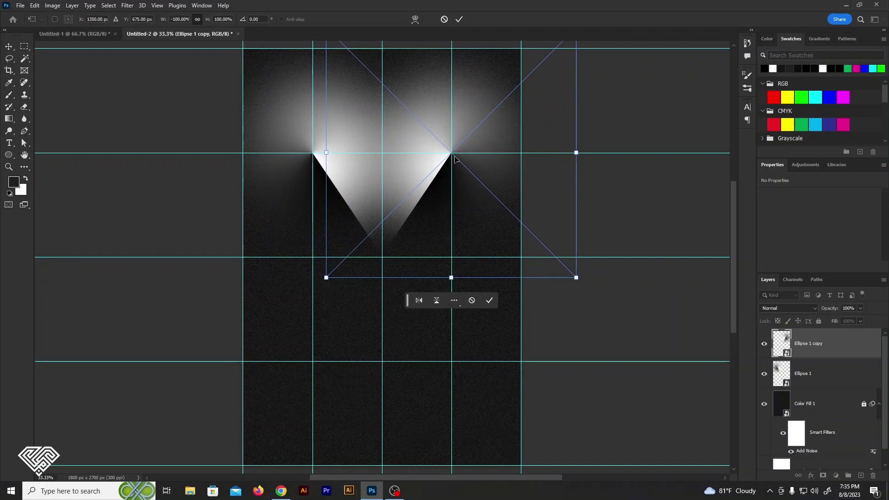
click(459, 19)
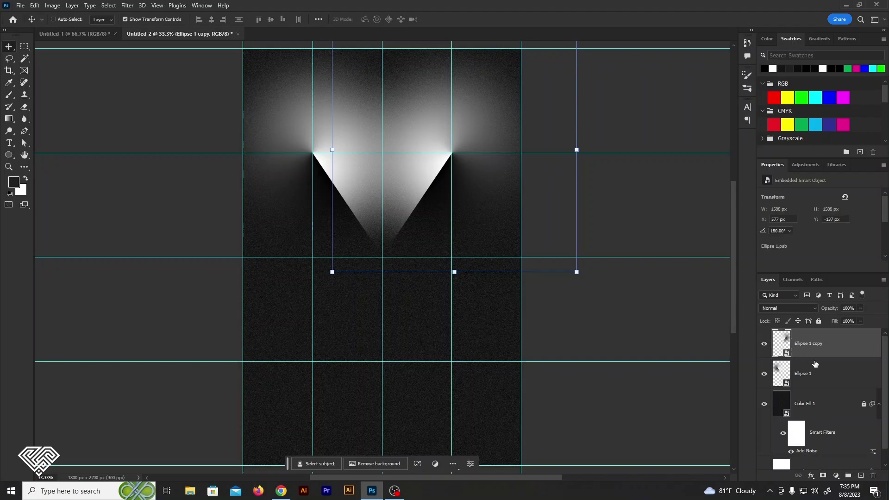
Step: Duplicate both circle layers and place the copies, flipped vertically, in the poster's lower half at about Y 2067 px
shift+click(821, 377)
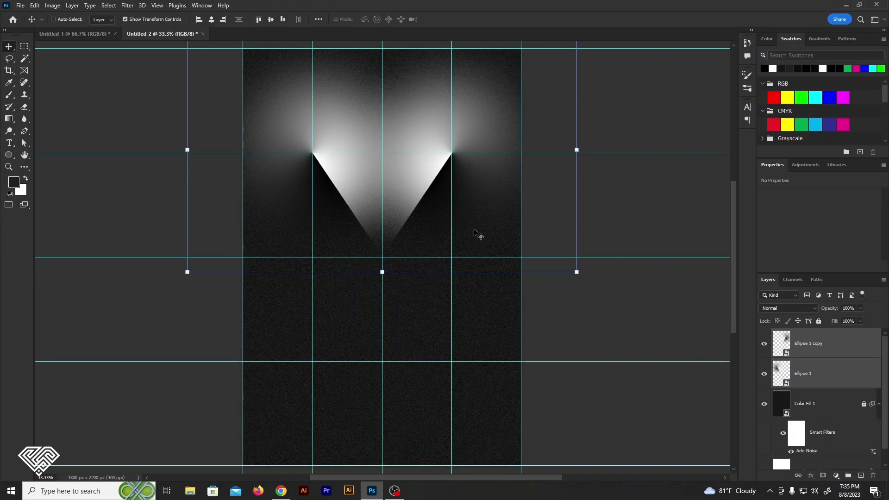
key(ctrl+j)
drag(475, 231, 478, 236)
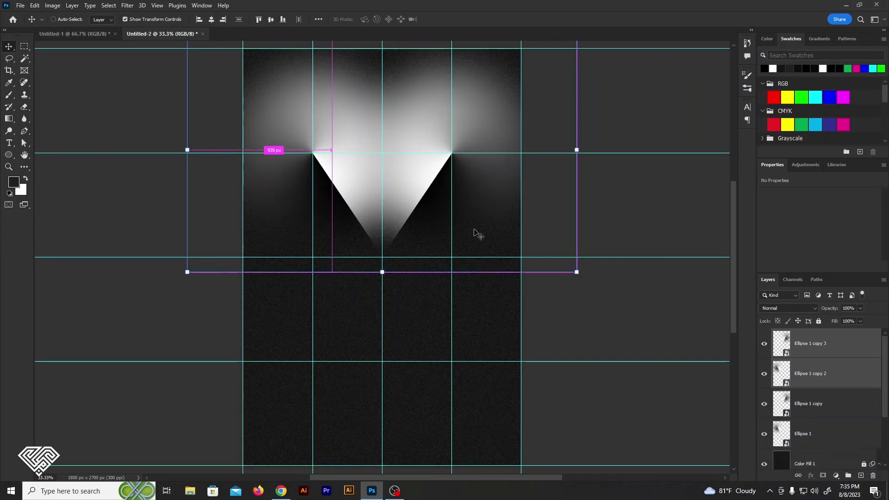
key(ctrl+t)
right_click(422, 175)
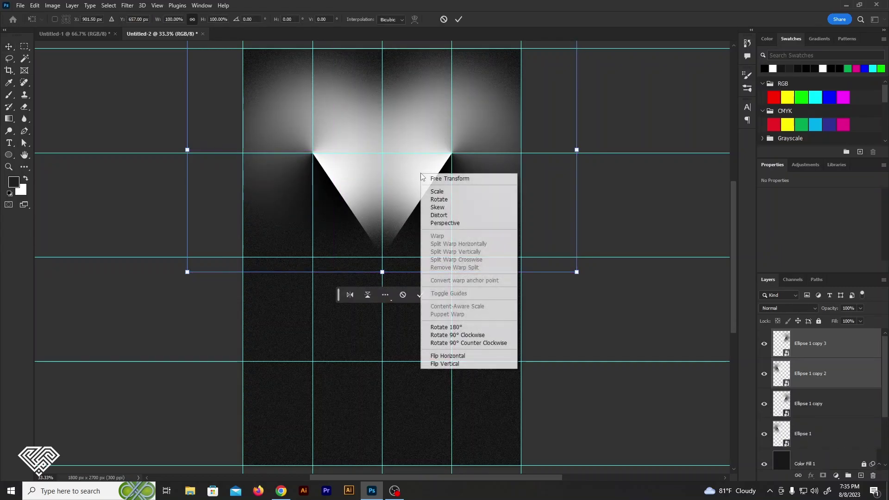
click(452, 363)
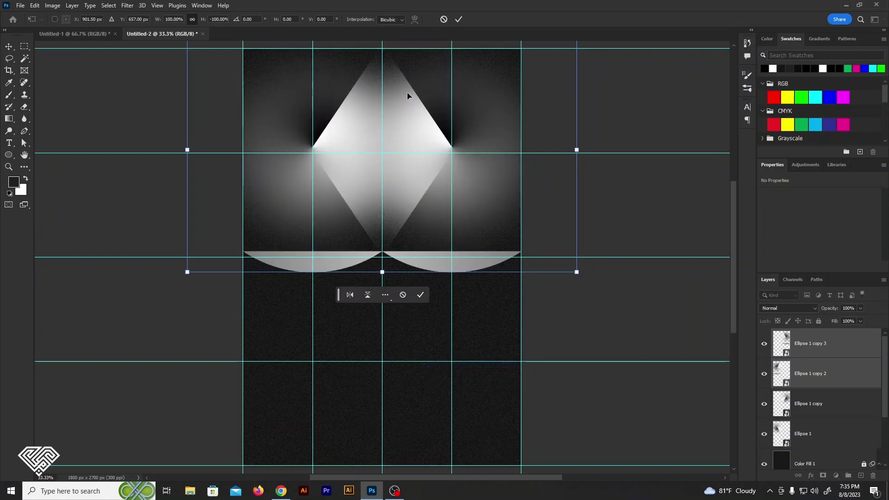
drag(405, 88, 403, 309)
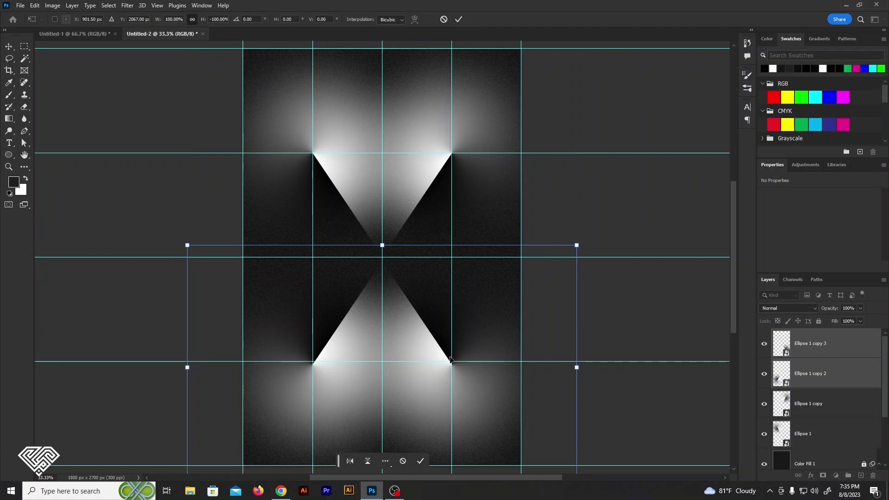
Step: Nudge the flipped pair up to Y 2049 px so its centres meet the lower horizontal guide, and commit the transform
key(shift+Up)
key(Up)
key(Up)
key(Up)
key(Up)
key(Up)
key(Up)
key(Up)
key(Up)
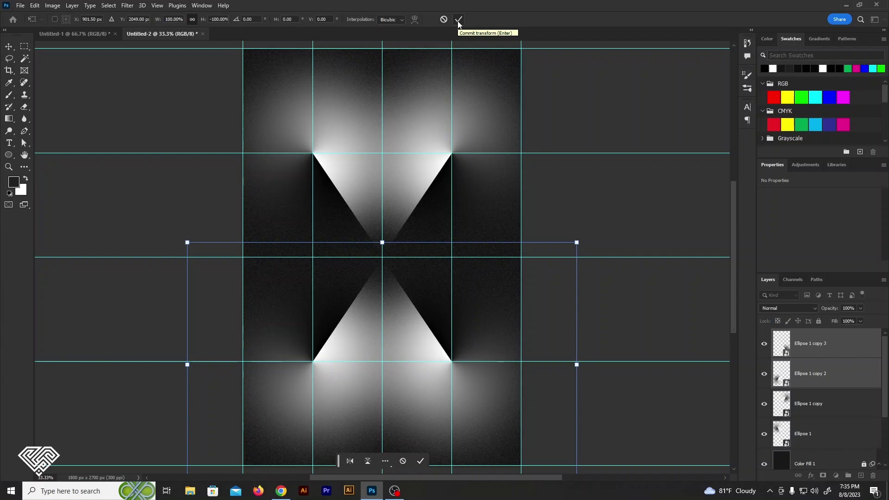
click(458, 21)
Step: Deselect the circle layers and hide the guides
click(573, 188)
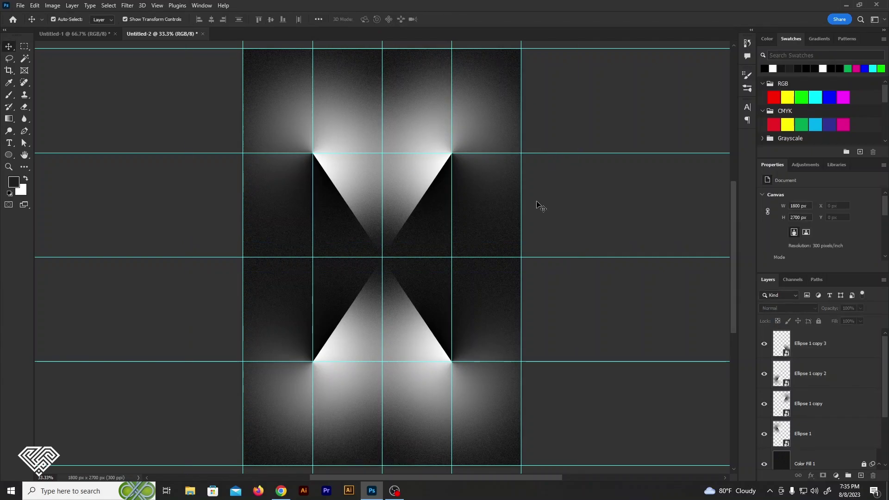
key(ctrl+semicolon)
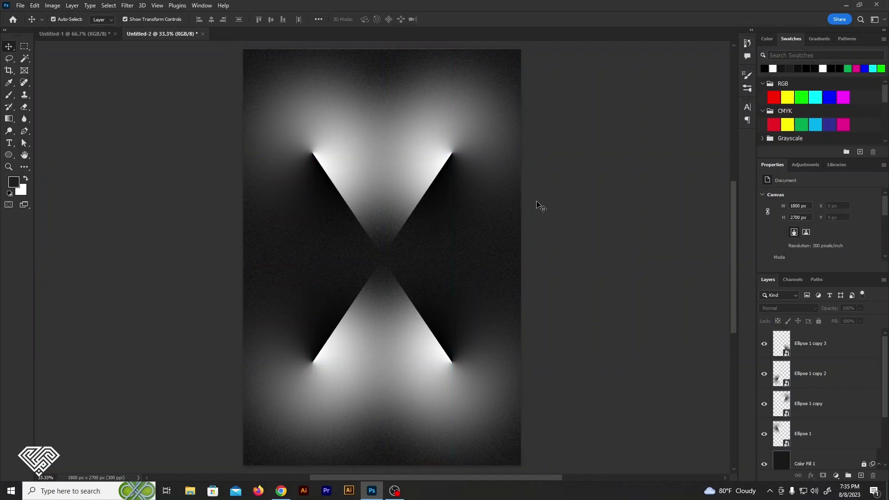